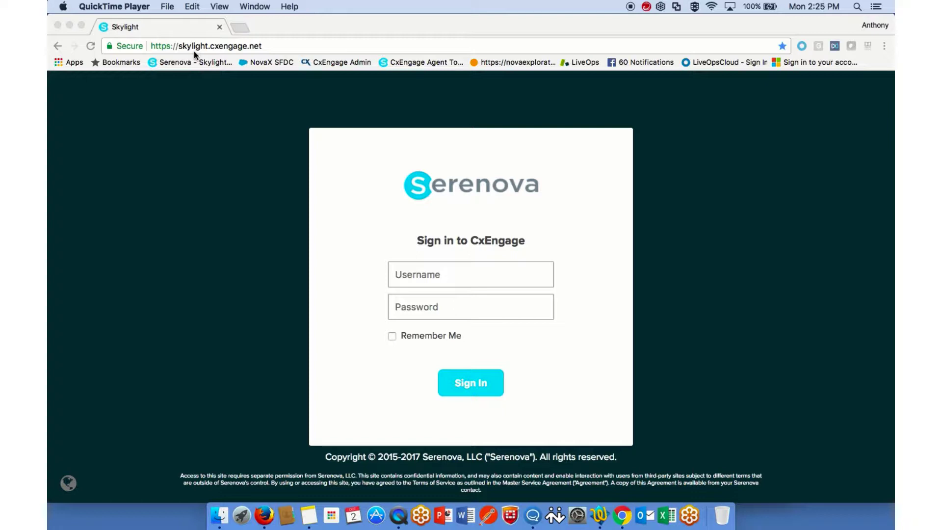
Bring the browser forward and glance at the interface language list, then close it.
{"action": "left_click", "coordinate": [69, 492]}
{"action": "left_click", "coordinate": [69, 483]}
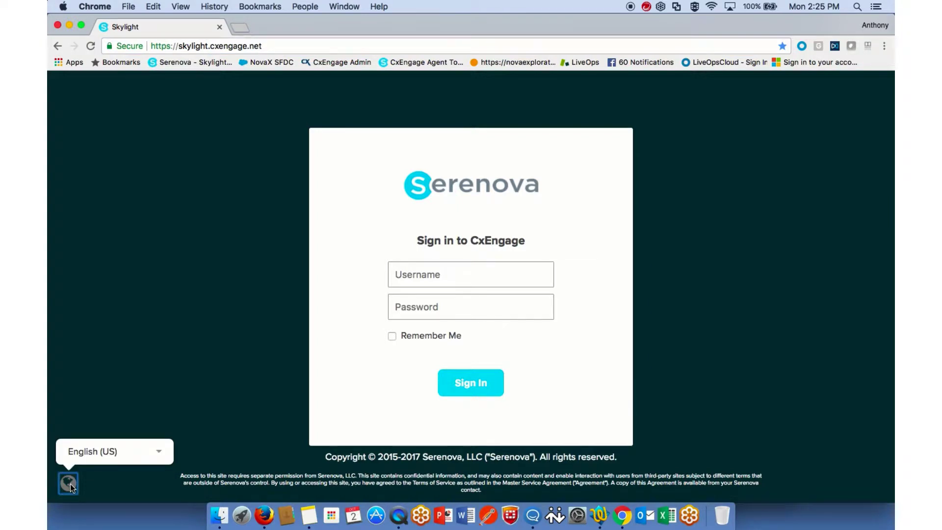
{"action": "left_click", "coordinate": [69, 483]}
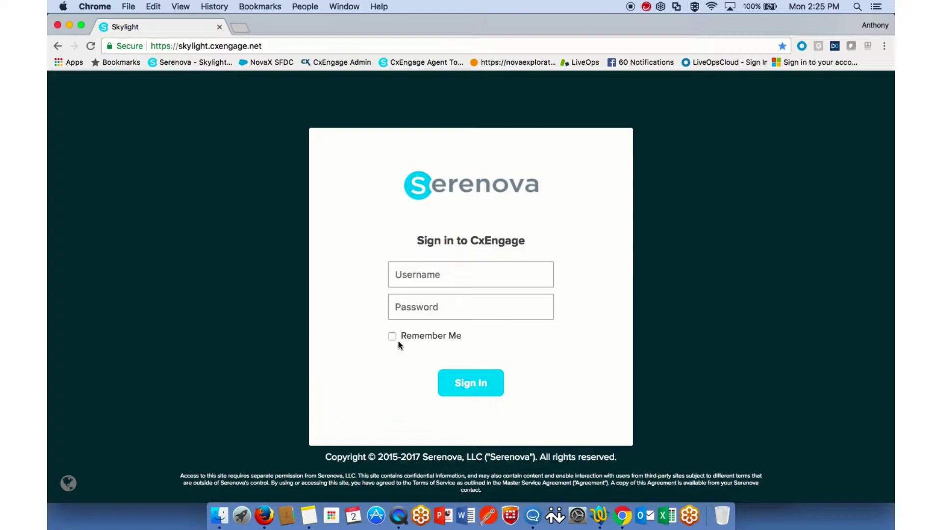
Sign in with the username and password, with Remember Me ticked.
{"action": "left_click", "coordinate": [409, 280]}
{"action": "key", "text": "Tab"}
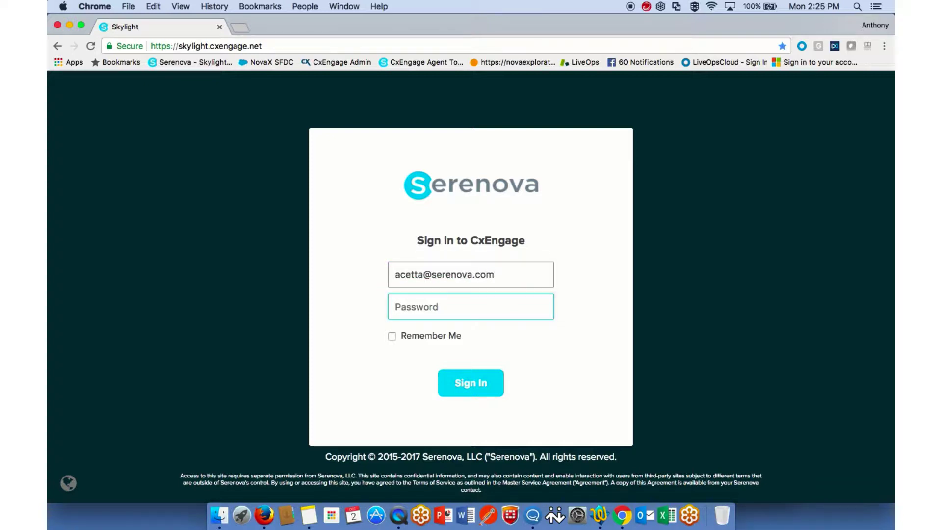
{"action": "type", "text": "**********"}
{"action": "left_click", "coordinate": [393, 336]}
{"action": "left_click", "coordinate": [446, 380]}
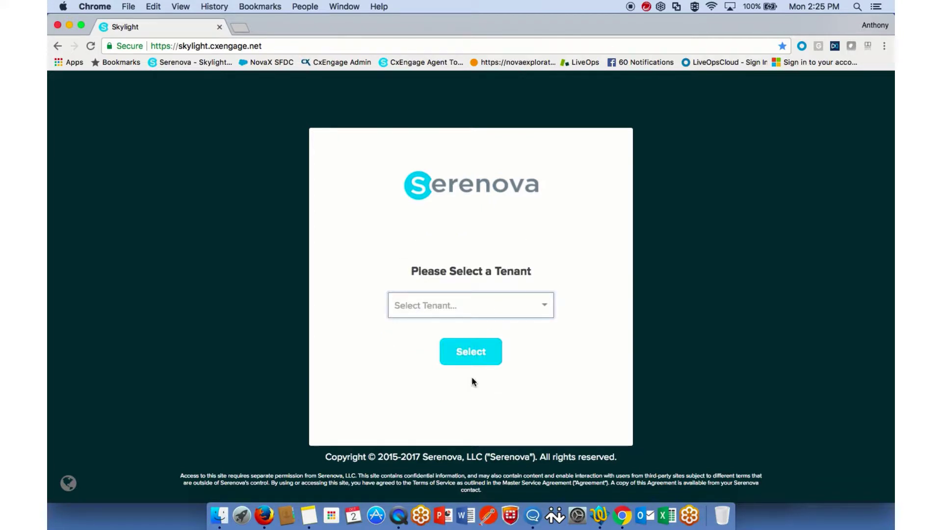
Select the CxEngage Sales Demo tenant to load the agent desktop.
{"action": "left_click", "coordinate": [544, 306]}
{"action": "left_click", "coordinate": [450, 329]}
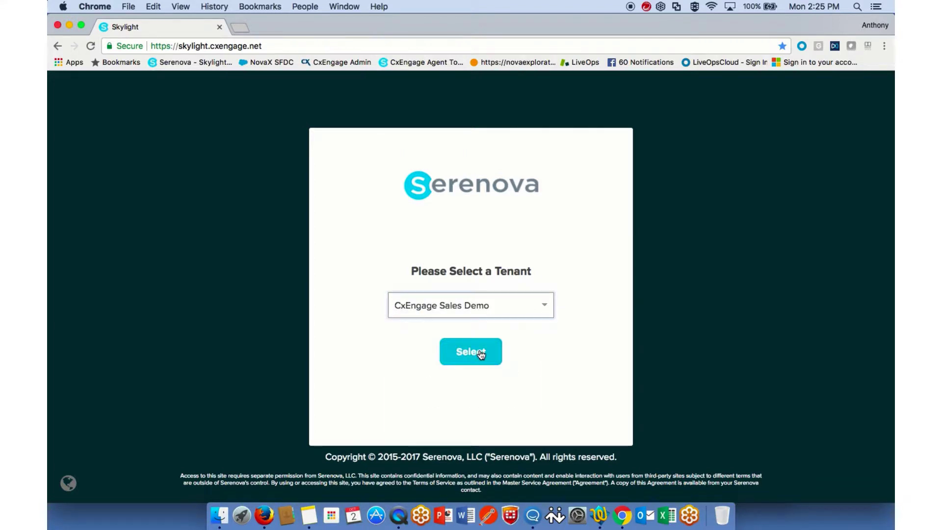
{"action": "left_click", "coordinate": [471, 352]}
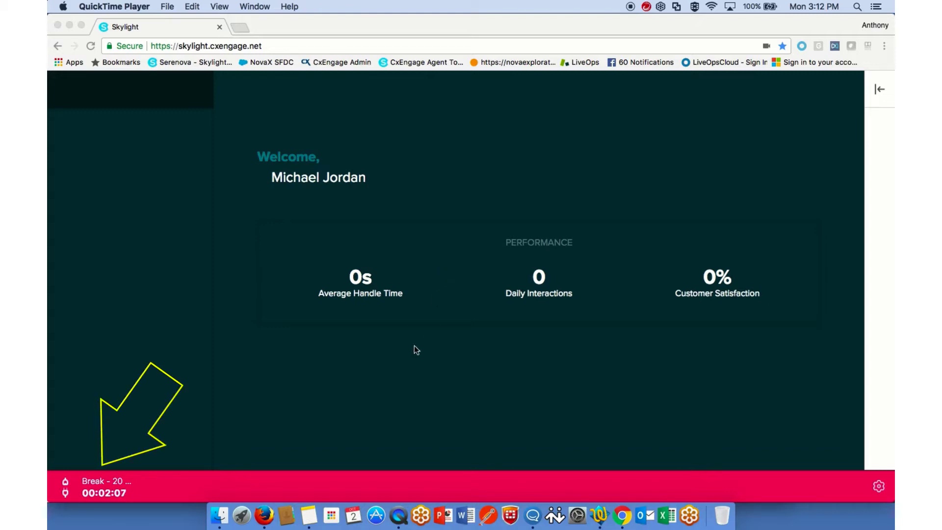
Set the agent to Ready, then reopen the status menu and expand the Break reasons.
{"action": "left_click", "coordinate": [96, 486]}
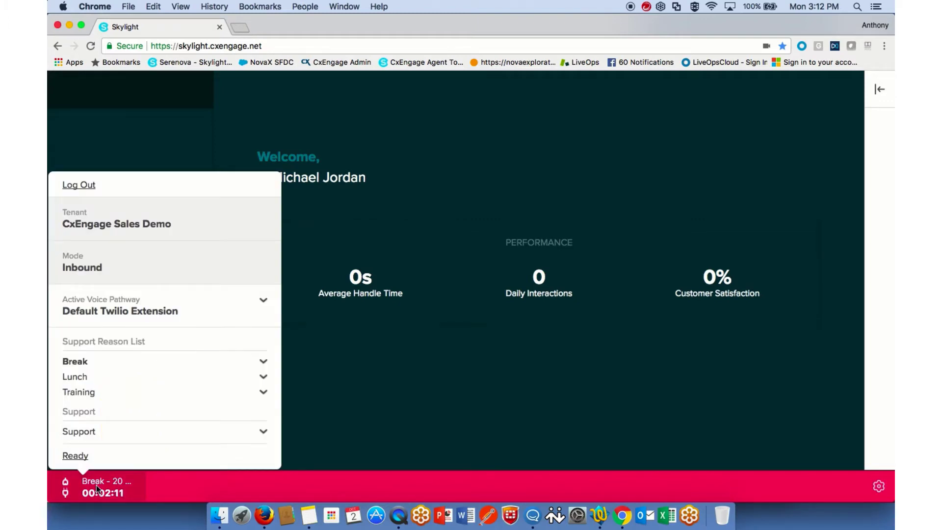
{"action": "left_click", "coordinate": [77, 457]}
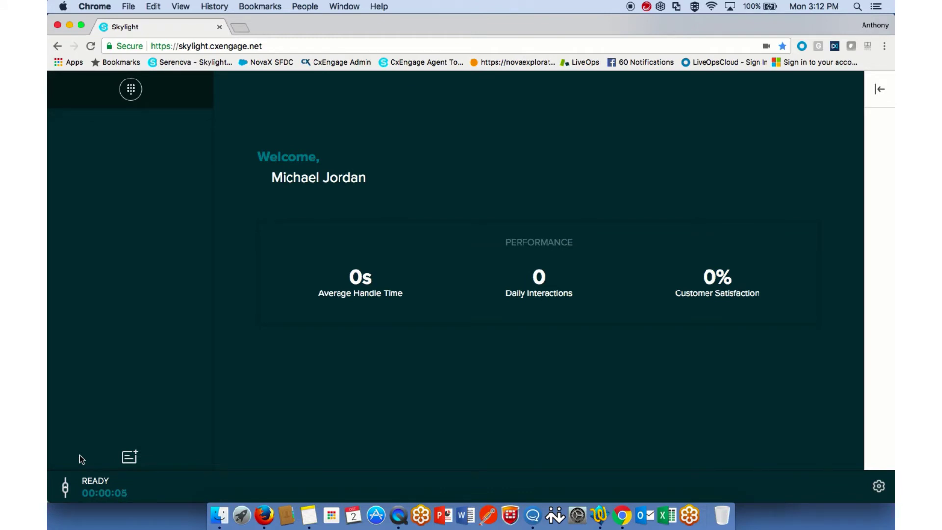
{"action": "left_click", "coordinate": [88, 491]}
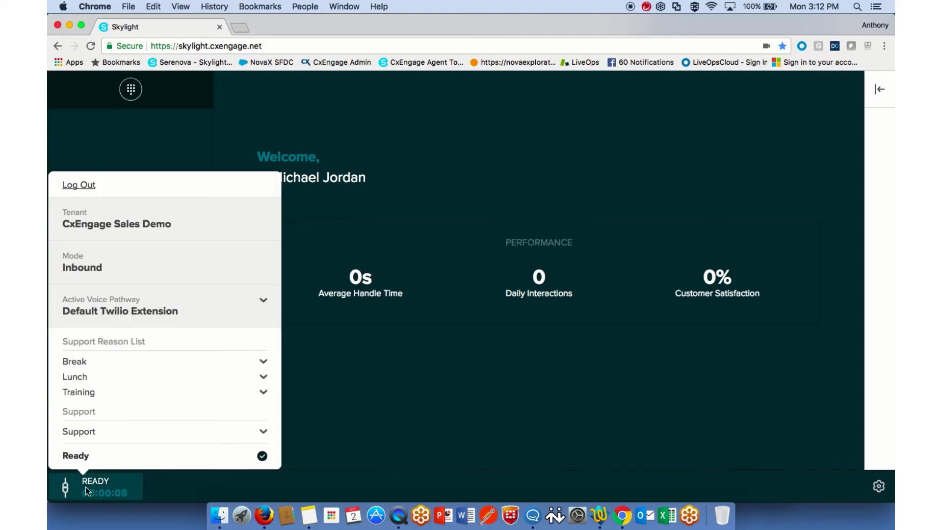
{"action": "left_click", "coordinate": [74, 360]}
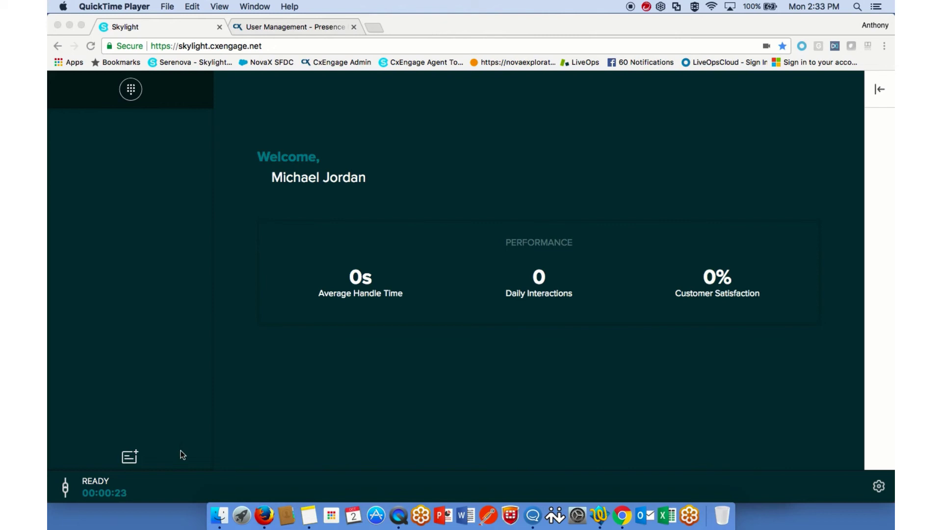
Log the agent out from the READY status menu.
{"action": "left_click", "coordinate": [105, 492]}
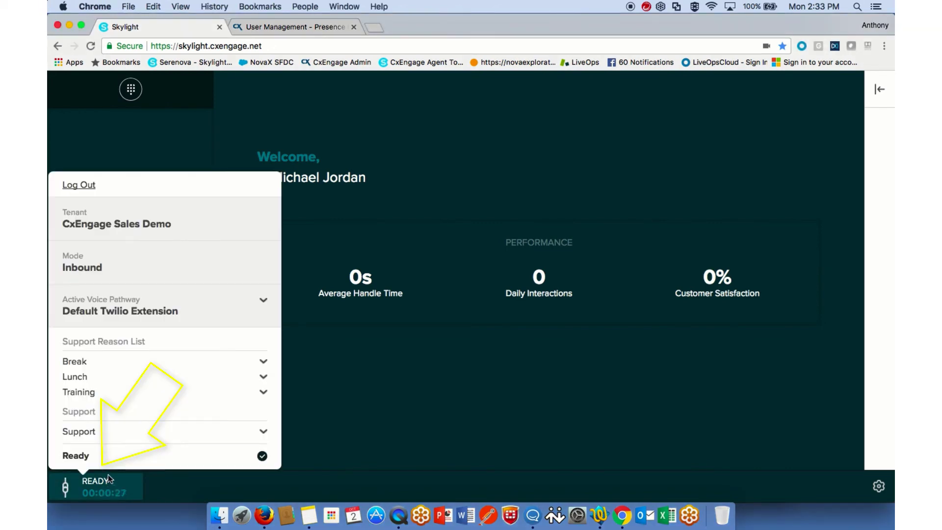
{"action": "left_click", "coordinate": [89, 187]}
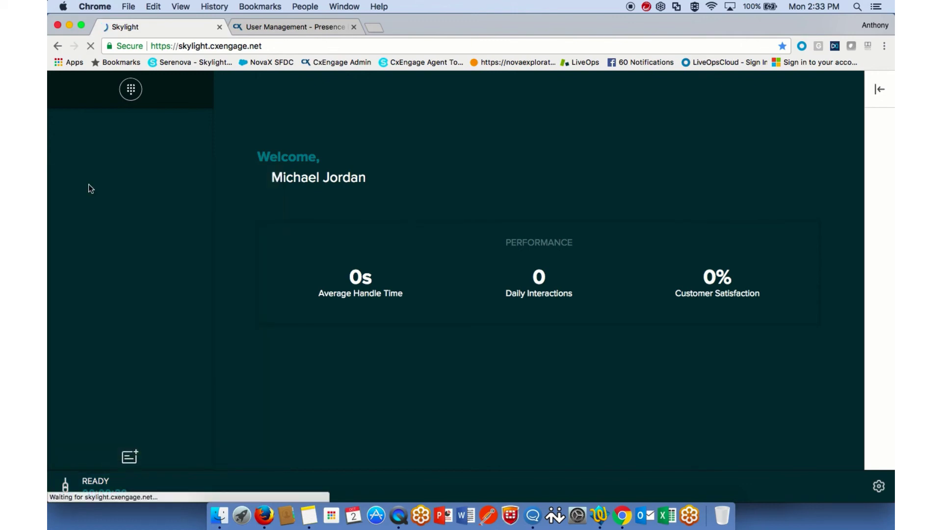